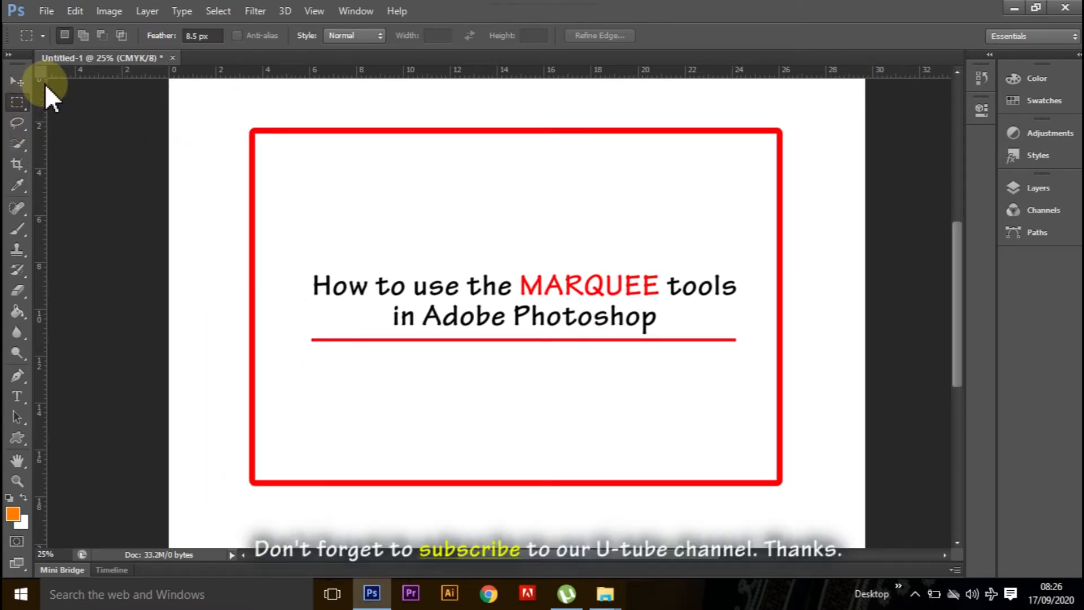
# Draw a rectangular marquee selection about 13 cm wide and 12 cm high on the canvas, and deselect it.
pyautogui.click(19, 101)
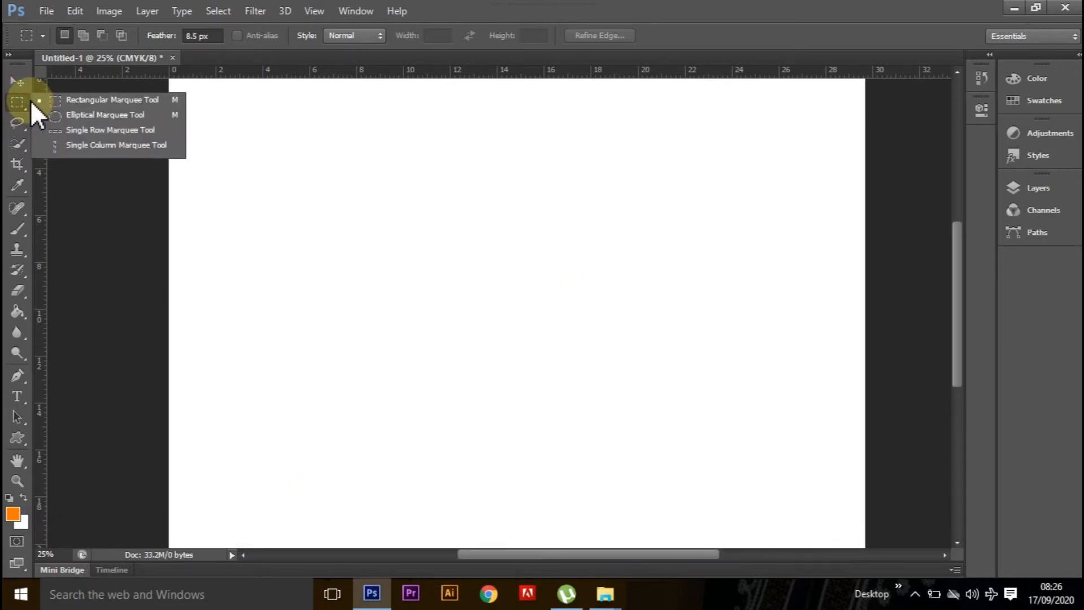
pyautogui.click(110, 99)
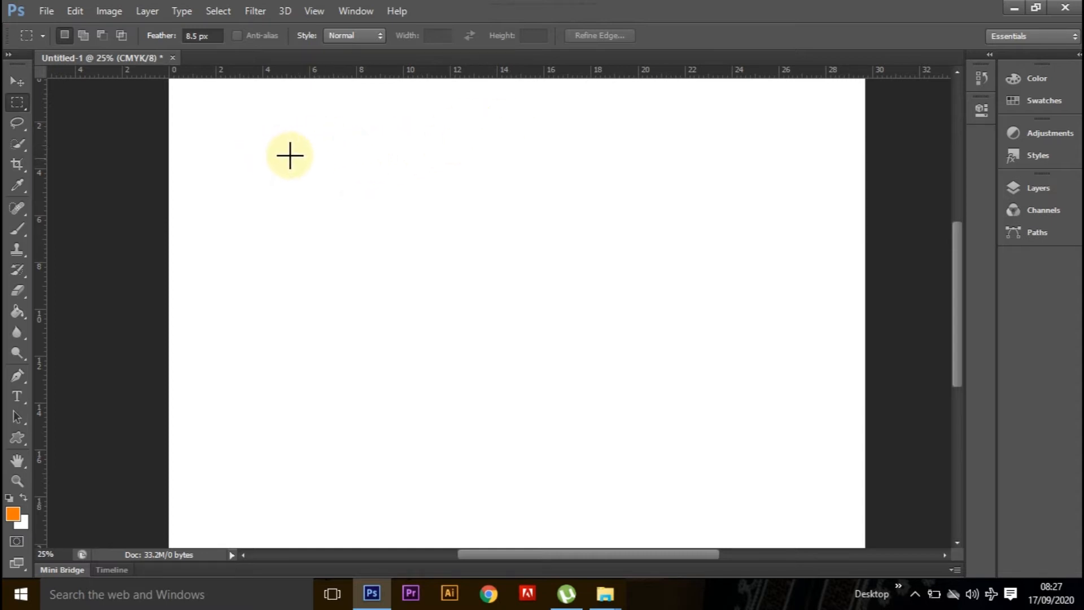
pyautogui.moveTo(317, 154); pyautogui.dragTo(323, 162)
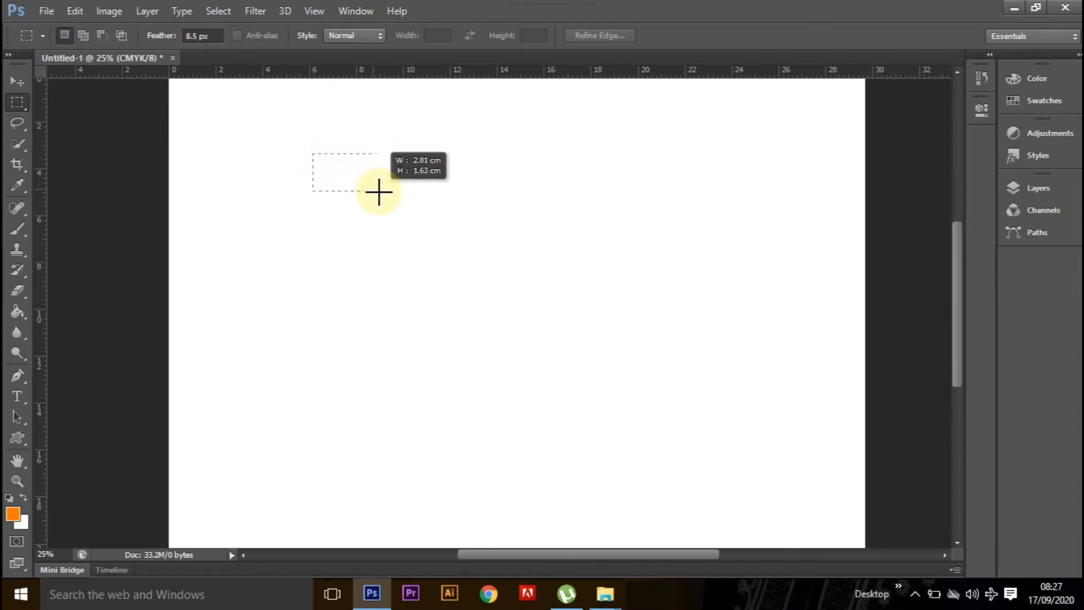
pyautogui.moveTo(395, 196); pyautogui.dragTo(611, 424)
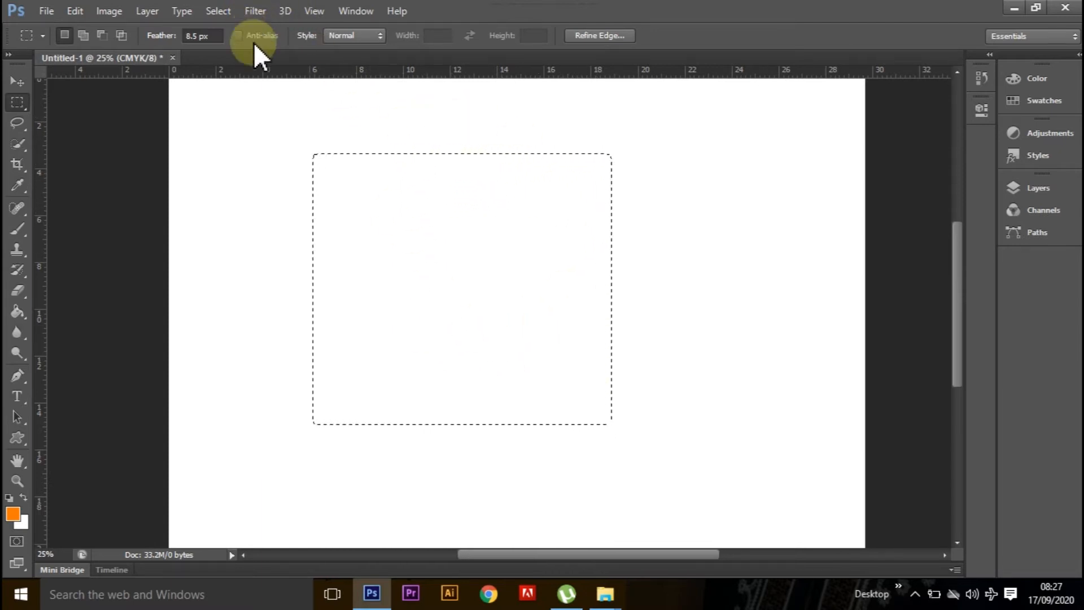
pyautogui.click(219, 11)
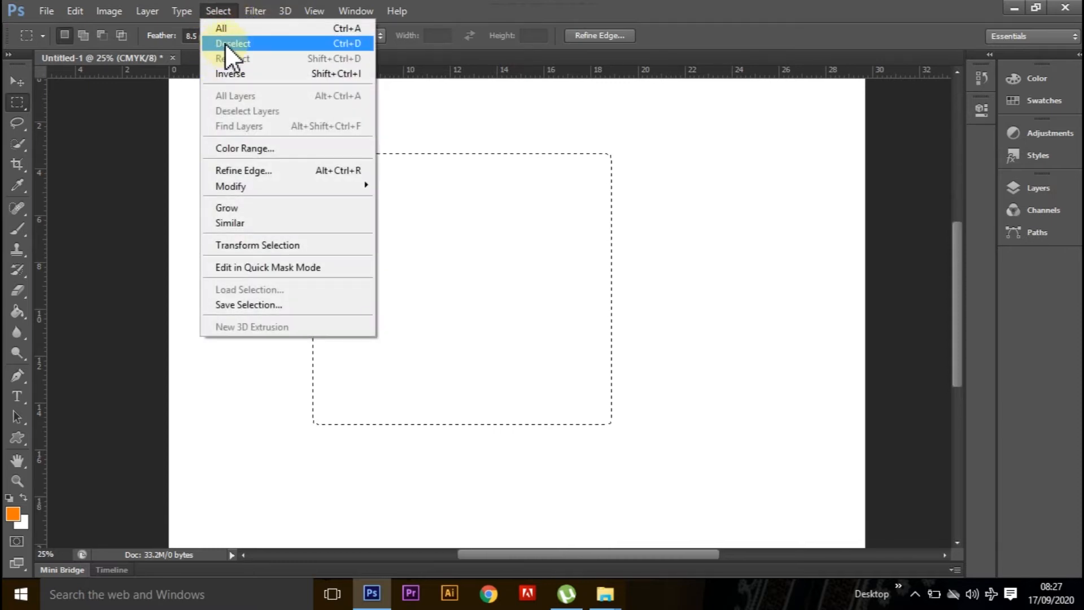
pyautogui.click(351, 44)
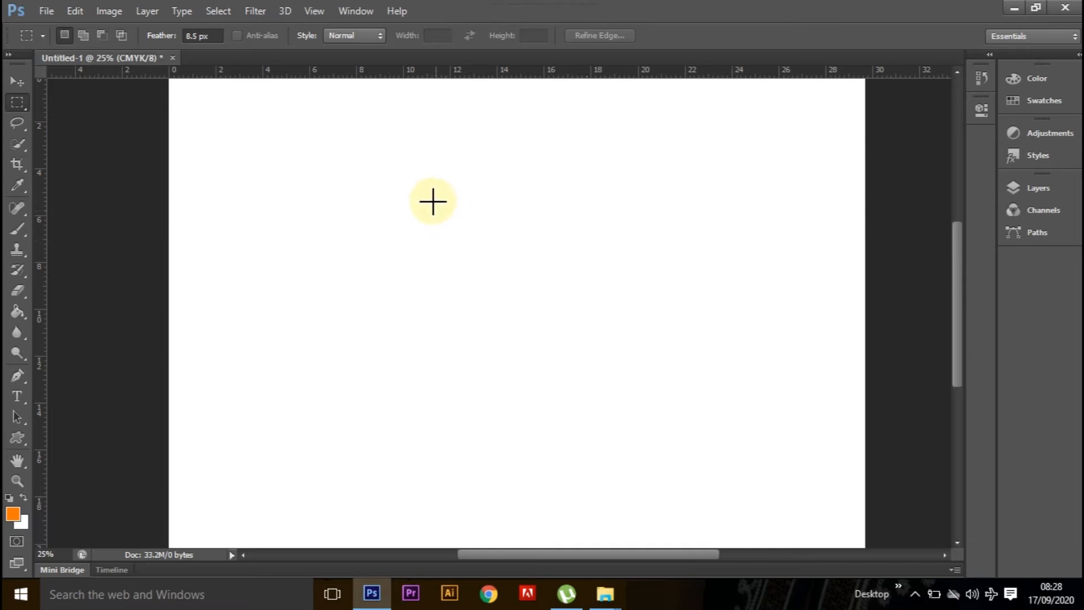
# Draw a circular selection about 6 cm across near the canvas's upper-left corner with the Elliptical Marquee tool, and deselect it.
pyautogui.click(16, 102)
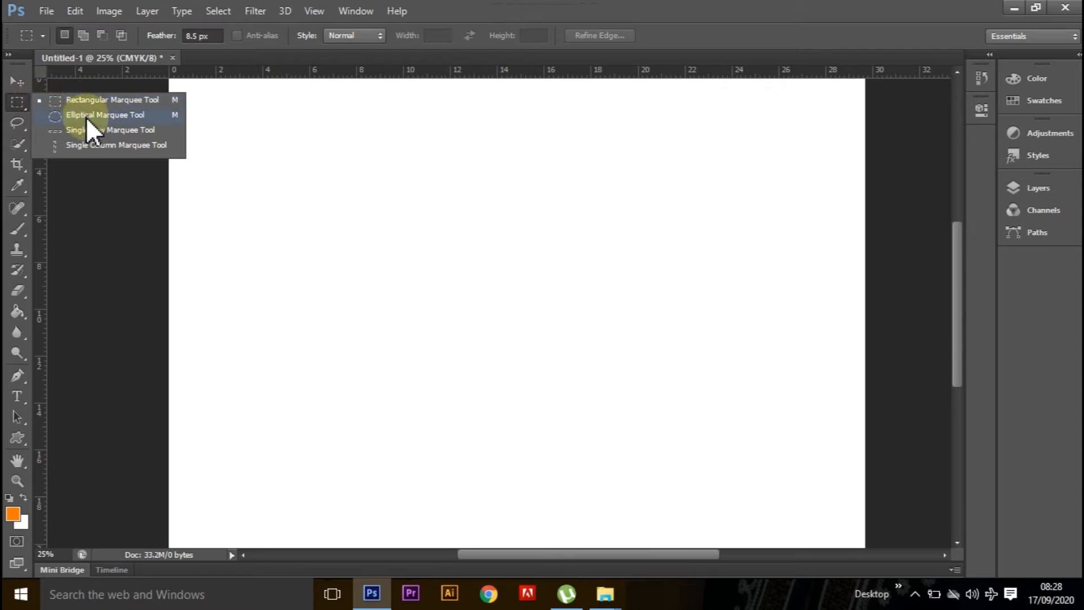
pyautogui.click(120, 117)
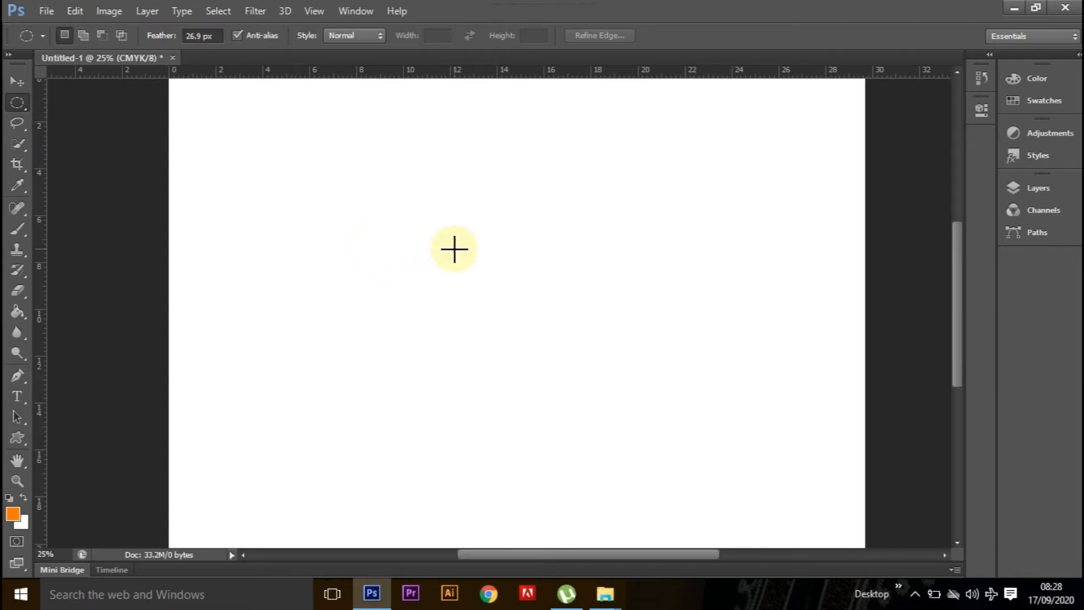
pyautogui.moveTo(379, 203); pyautogui.dragTo(389, 242)
pyautogui.press('space')
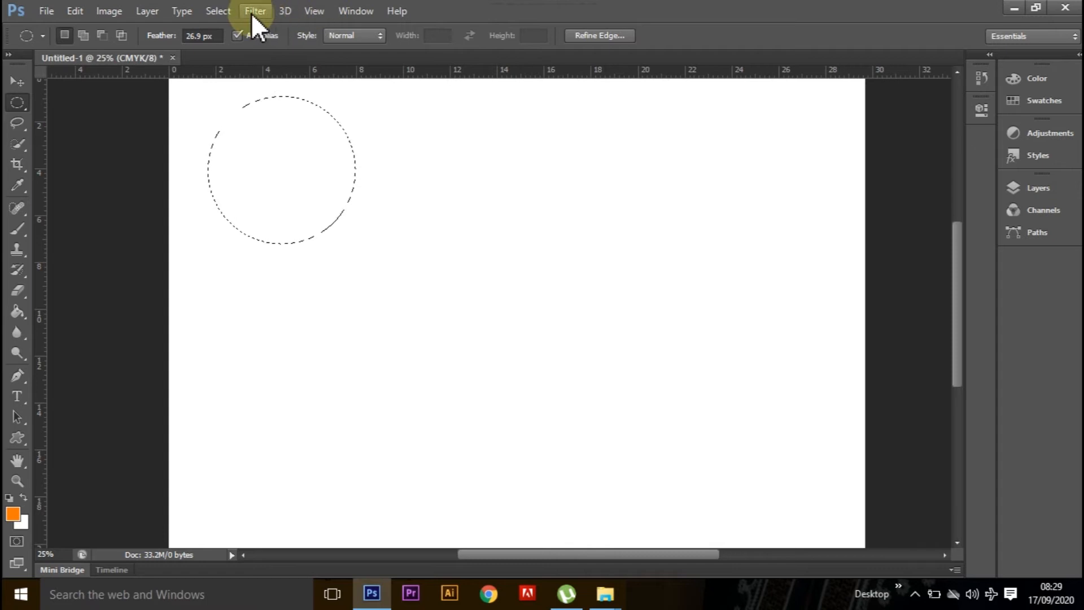
pyautogui.click(218, 12)
pyautogui.click(234, 40)
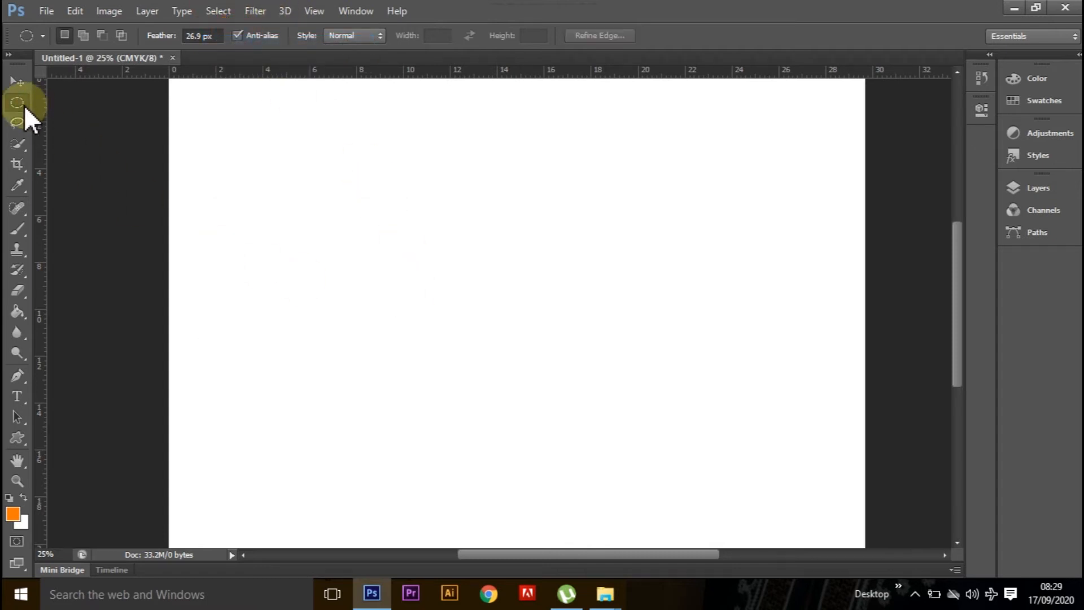
# Draw a square selection about 8 cm wide in the right part of the canvas with the Rectangular Marquee tool.
pyautogui.rightClick(17, 102)
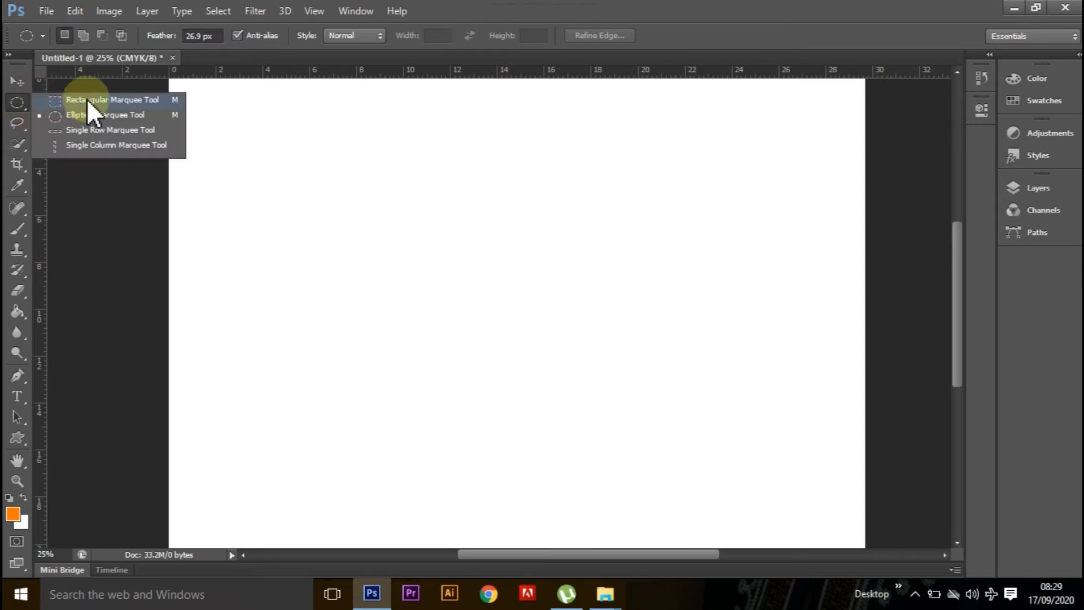
pyautogui.click(86, 100)
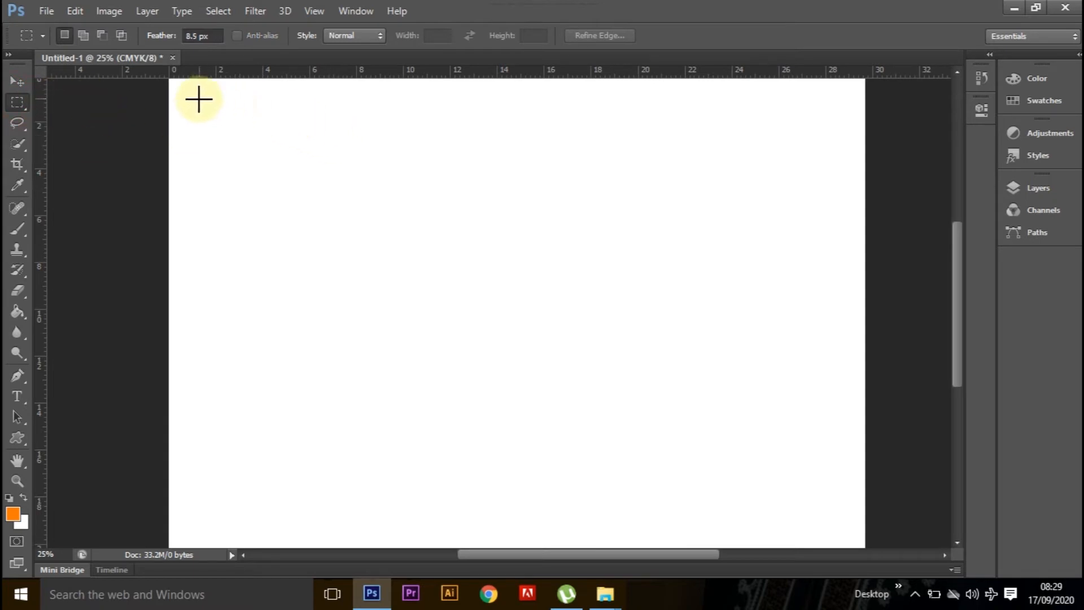
pyautogui.moveTo(186, 99); pyautogui.dragTo(811, 407)
pyautogui.press('space')
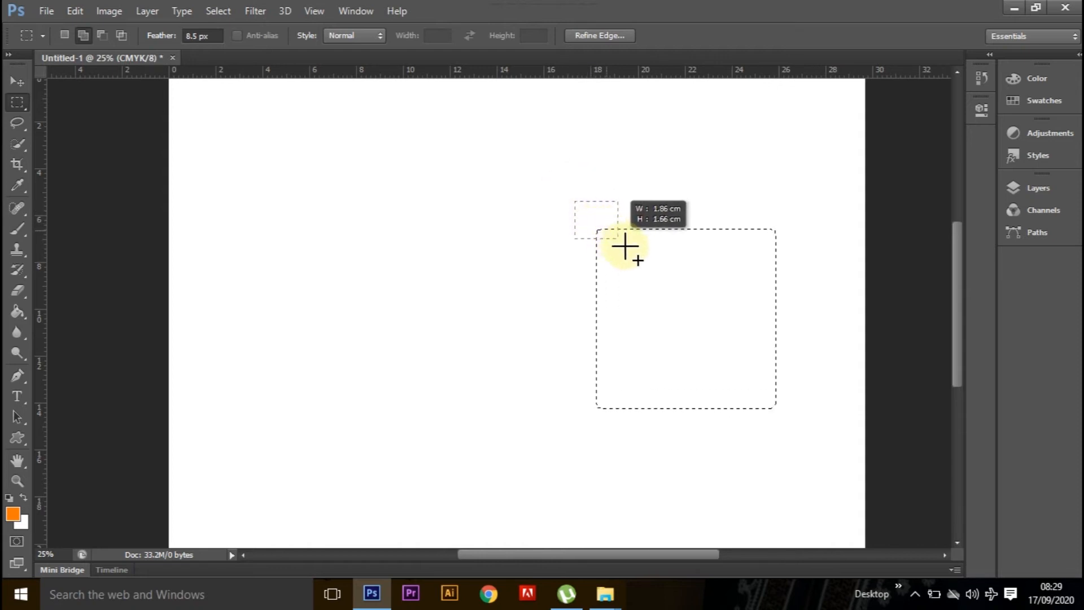
# Add three overlapping, progressively taller rectangles to the square selection, stepping it out towards the canvas's left.
pyautogui.moveTo(654, 294); pyautogui.dragTo(671, 424)
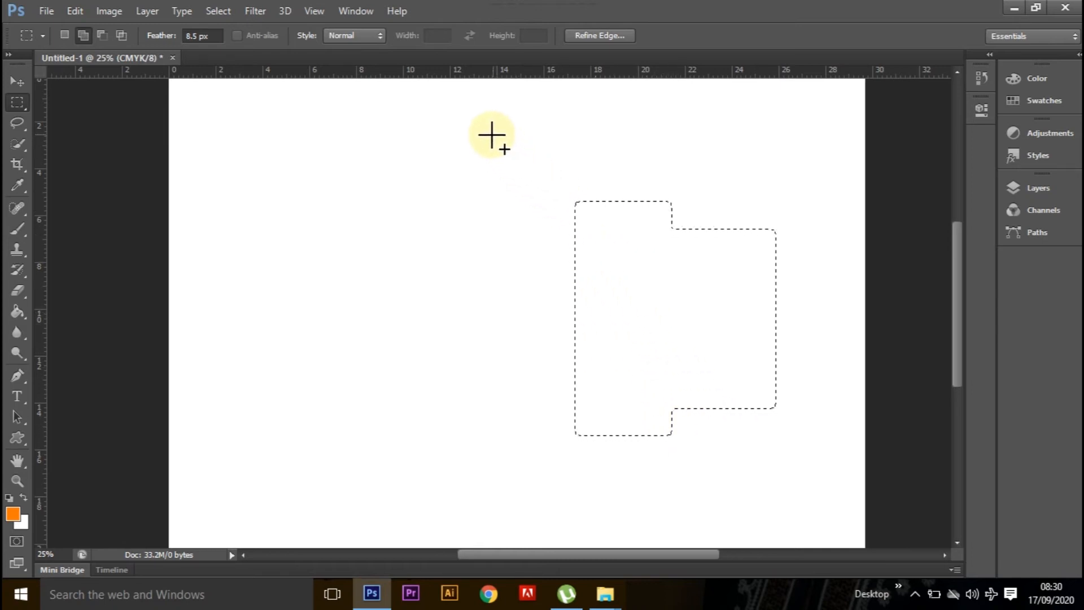
pyautogui.moveTo(491, 134); pyautogui.dragTo(619, 487)
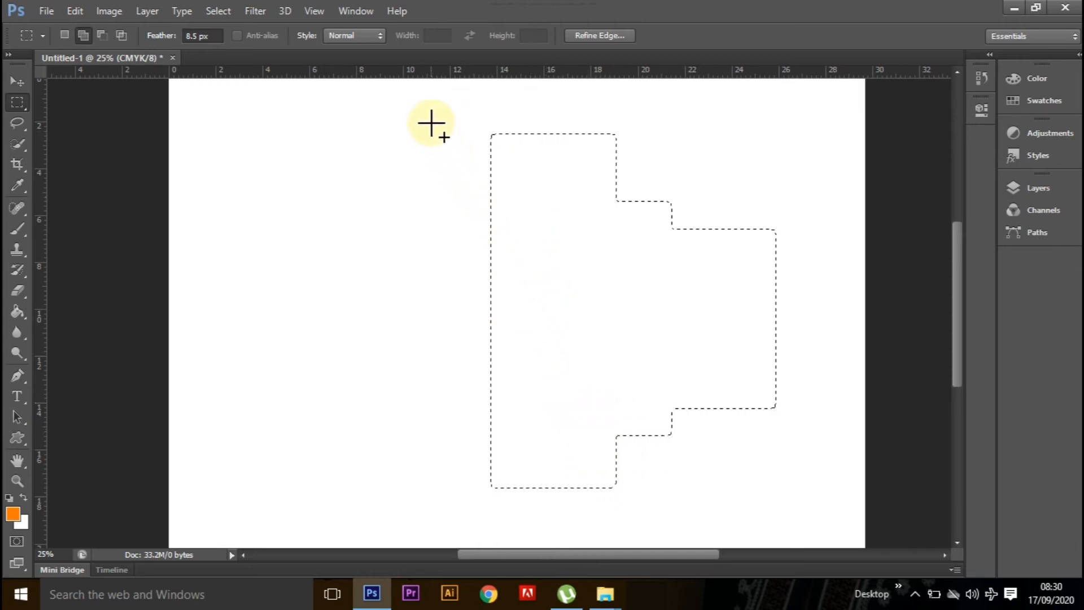
pyautogui.moveTo(433, 112); pyautogui.dragTo(560, 505)
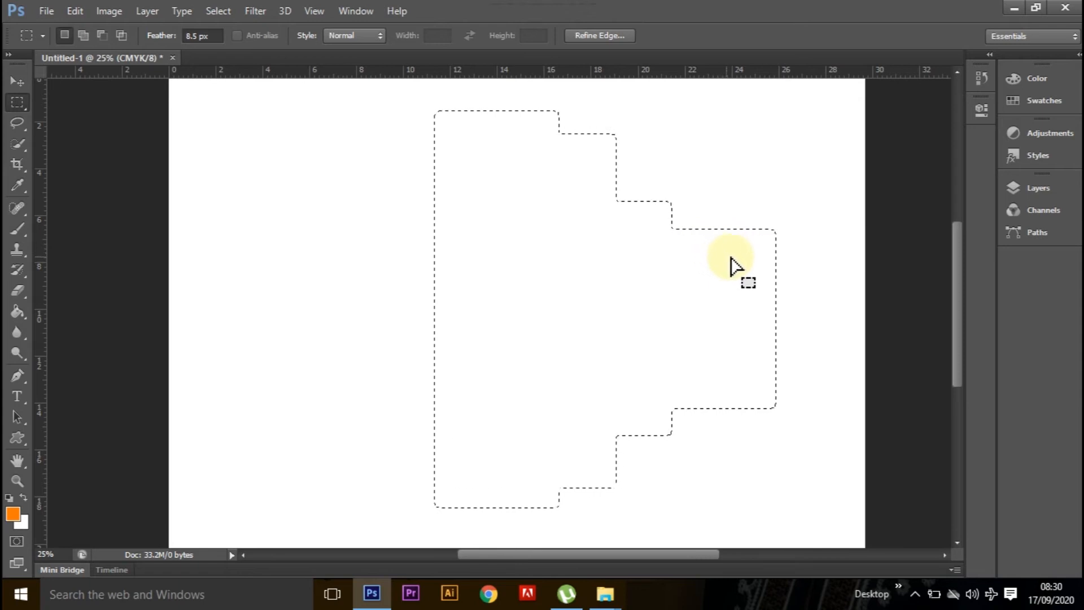
# Subtract the stepped right portion from the selection, leaving one tall rectangle about 5 cm wide and 17 cm high.
pyautogui.press('alt')
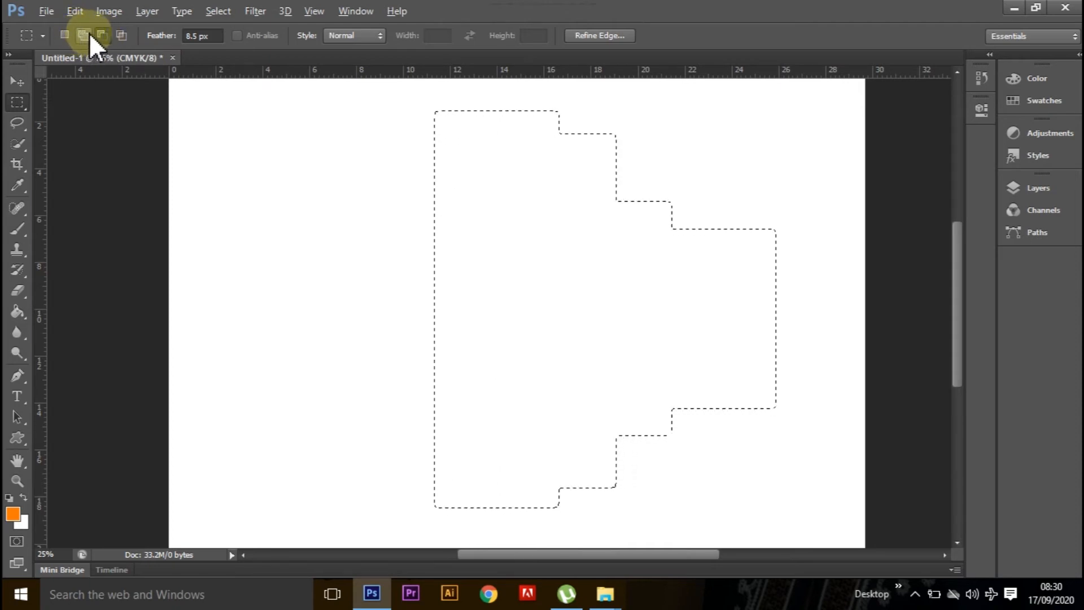
pyautogui.click(103, 34)
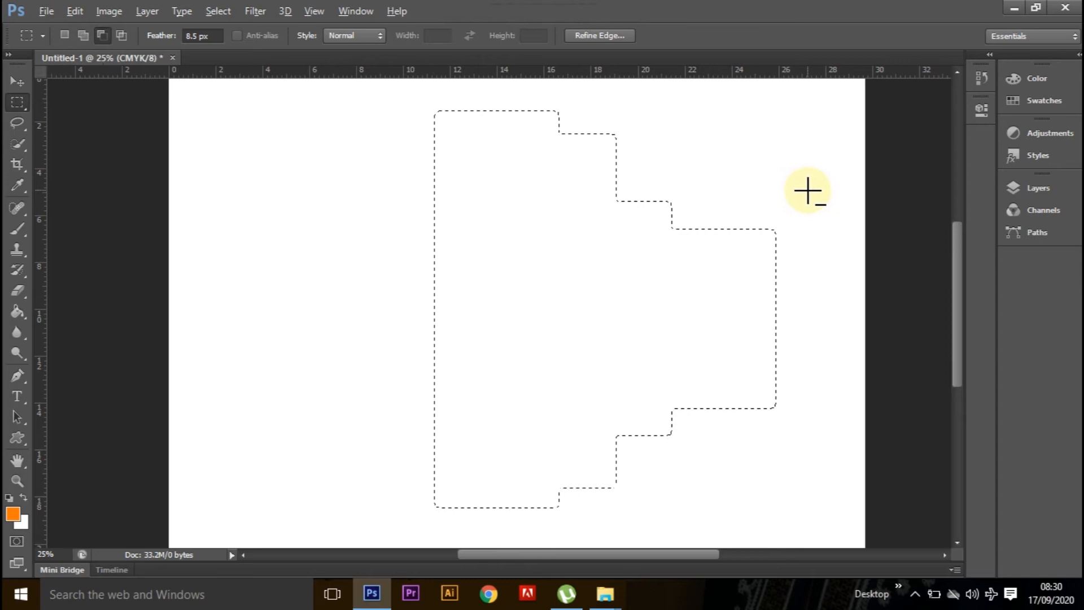
pyautogui.moveTo(806, 190); pyautogui.dragTo(725, 443)
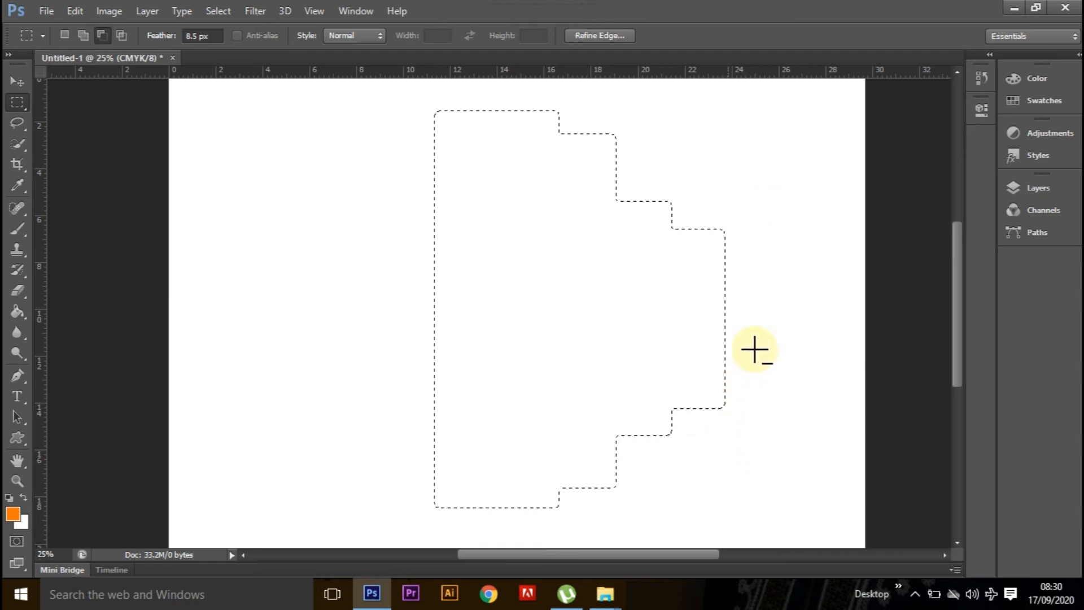
pyautogui.moveTo(755, 125); pyautogui.dragTo(560, 511)
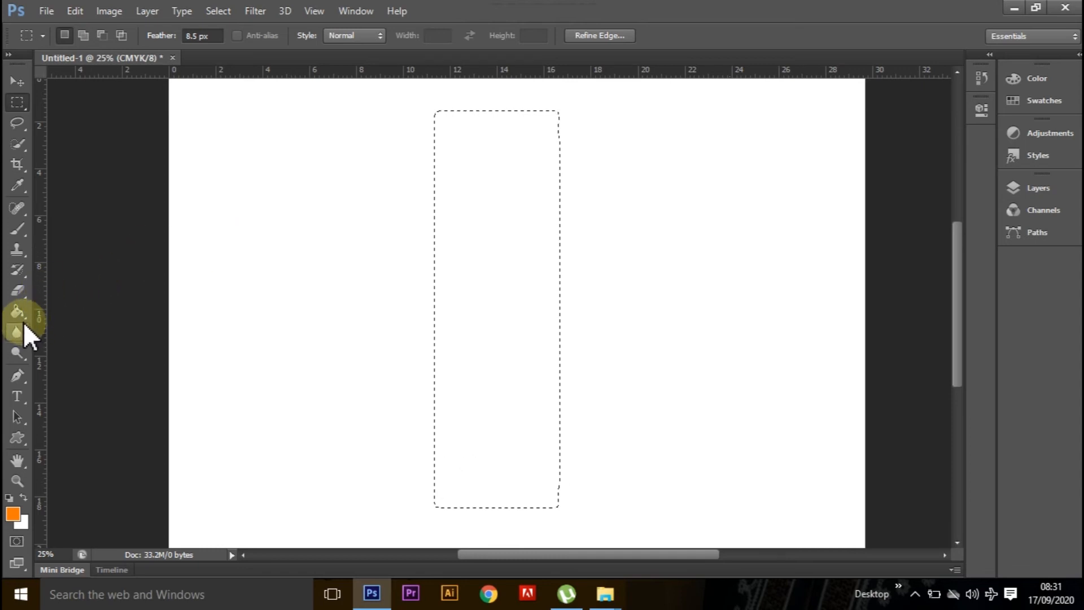
# Activate the Paint Bucket tool and set the foreground color to blue 001eff.
pyautogui.click(18, 316)
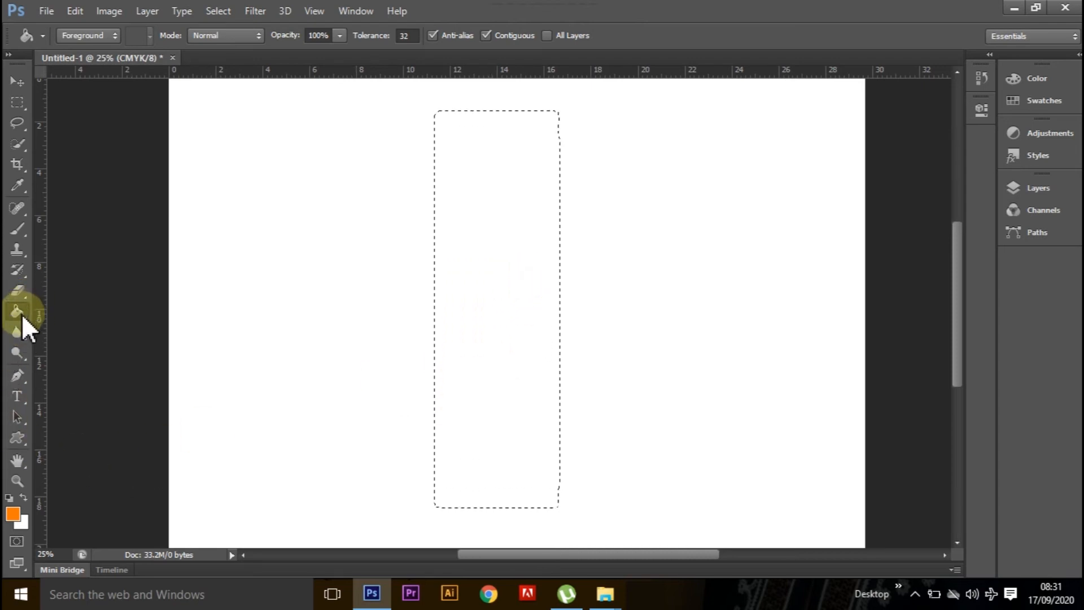
pyautogui.click(13, 515)
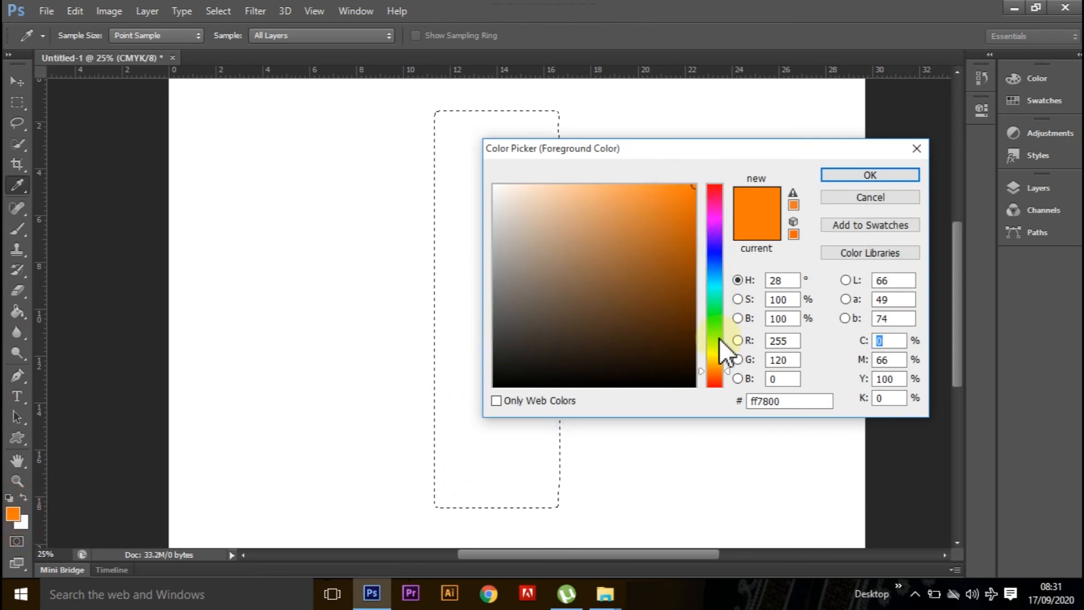
pyautogui.moveTo(724, 372); pyautogui.dragTo(725, 258)
pyautogui.moveTo(685, 196); pyautogui.dragTo(698, 180)
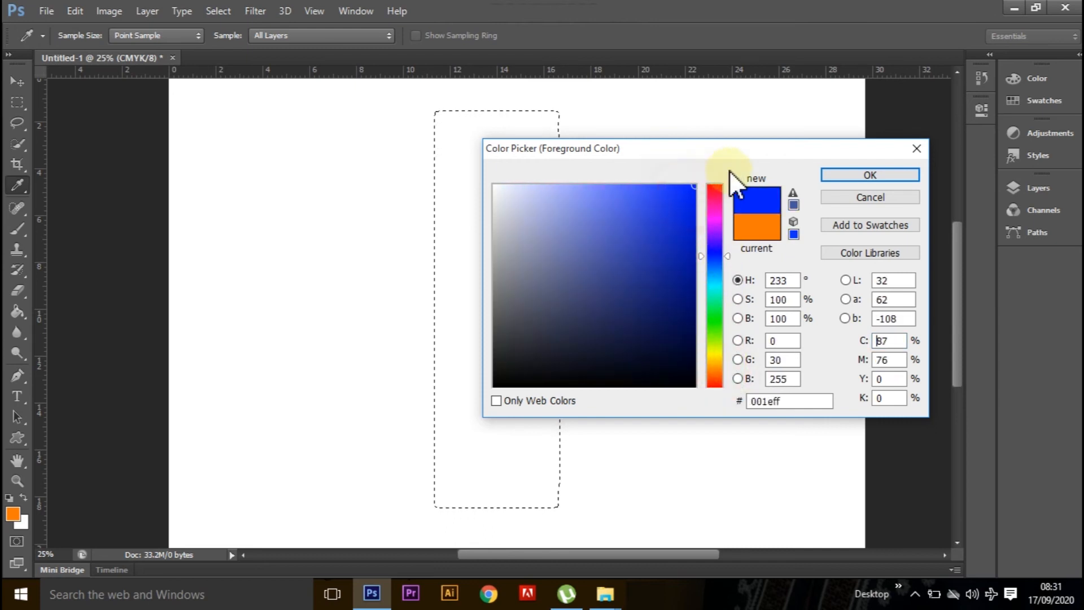
pyautogui.click(871, 175)
pyautogui.press('g')
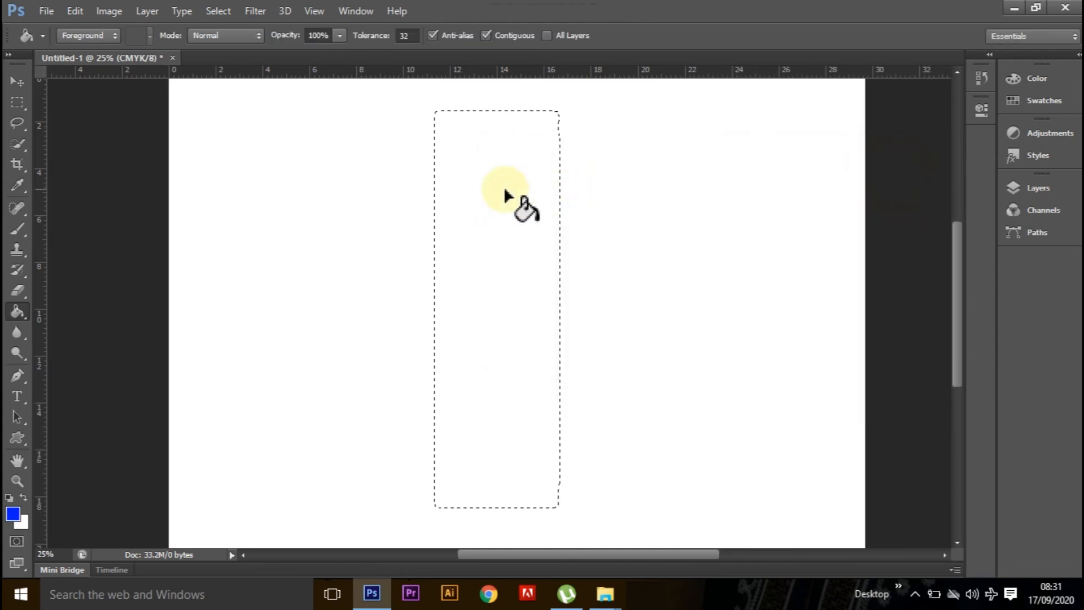
# Fill the tall rectangular selection with the foreground color, undo the fill and clear the selection.
pyautogui.click(506, 189)
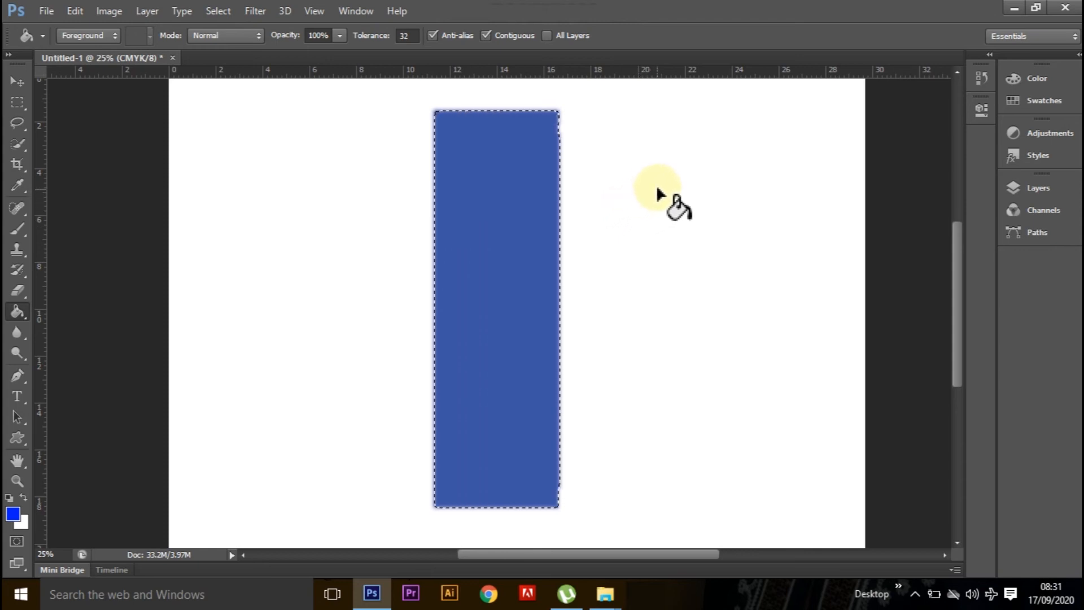
pyautogui.hotkey('ctrl', 'z')
pyautogui.hotkey('ctrl', 'd')
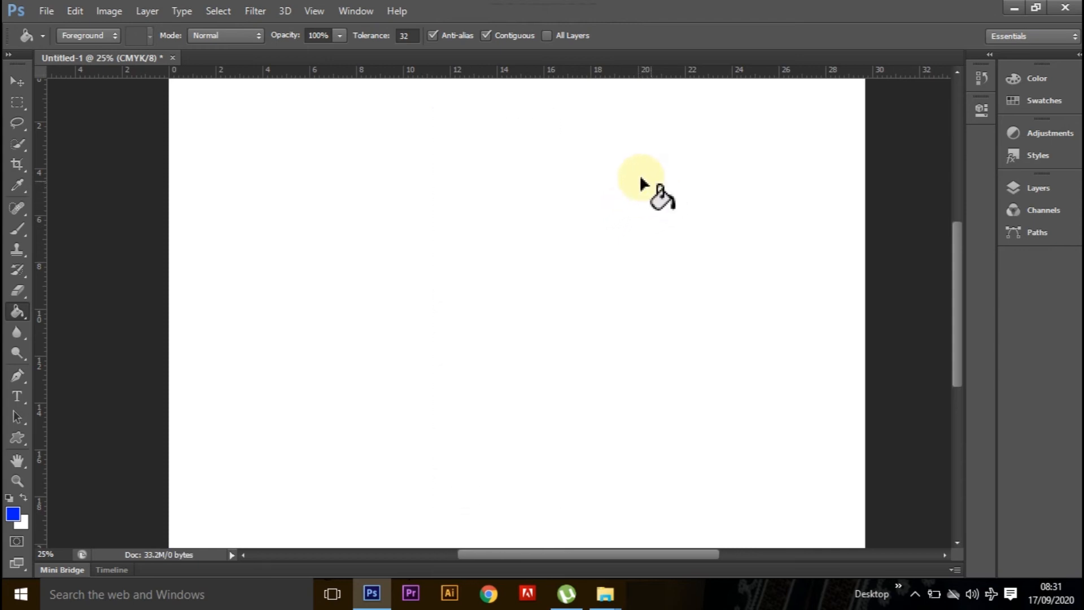
# Draw a rectangular marquee about 11 by 9 cm mid-canvas and create a Solid Color fill layer from it with default settings.
pyautogui.click(18, 102)
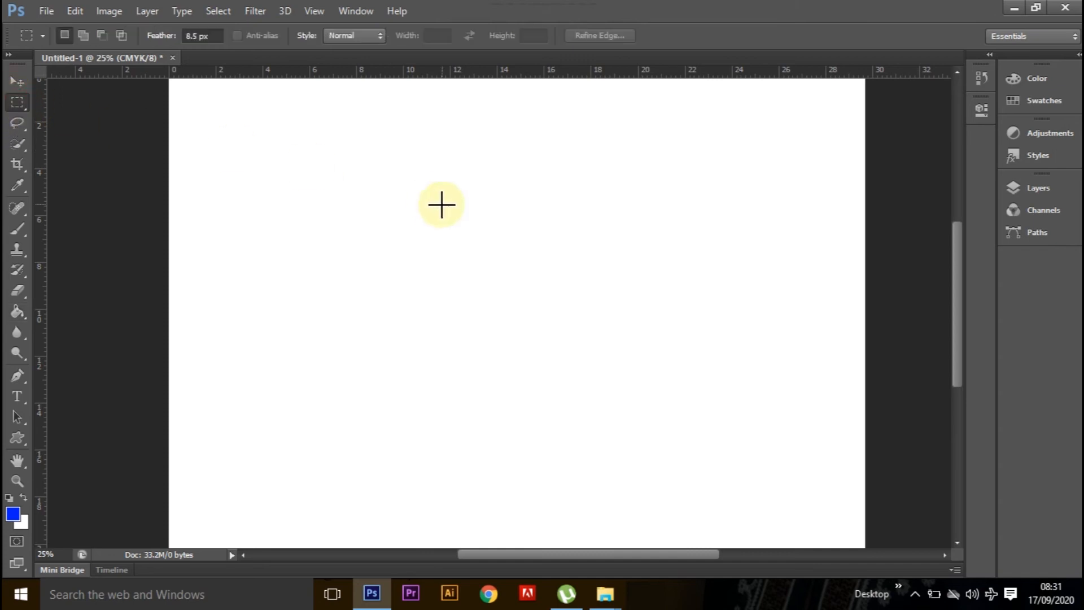
pyautogui.moveTo(361, 181); pyautogui.dragTo(624, 401)
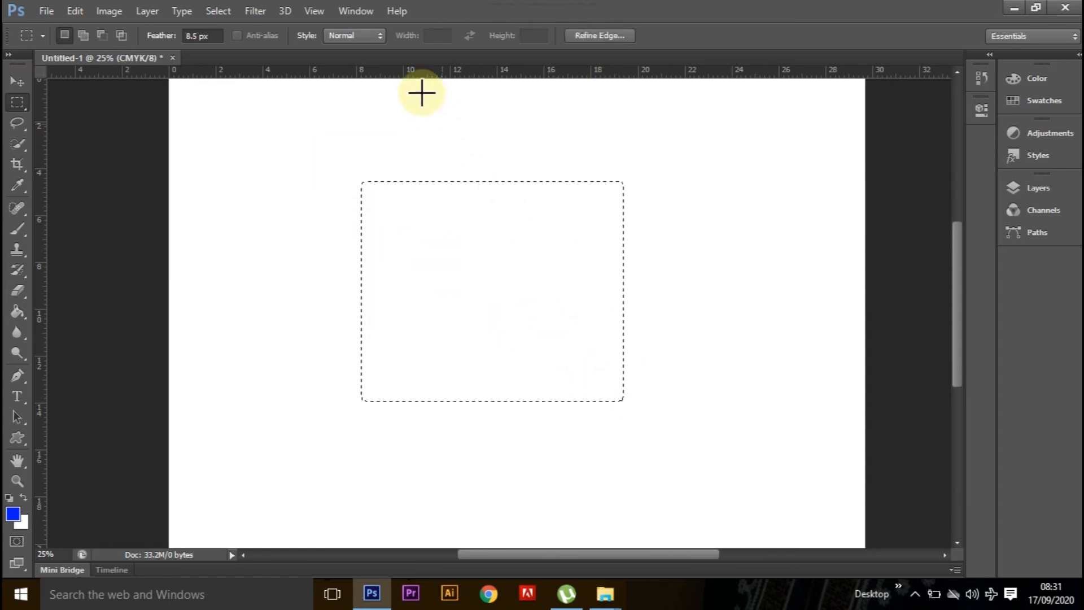
pyautogui.click(146, 11)
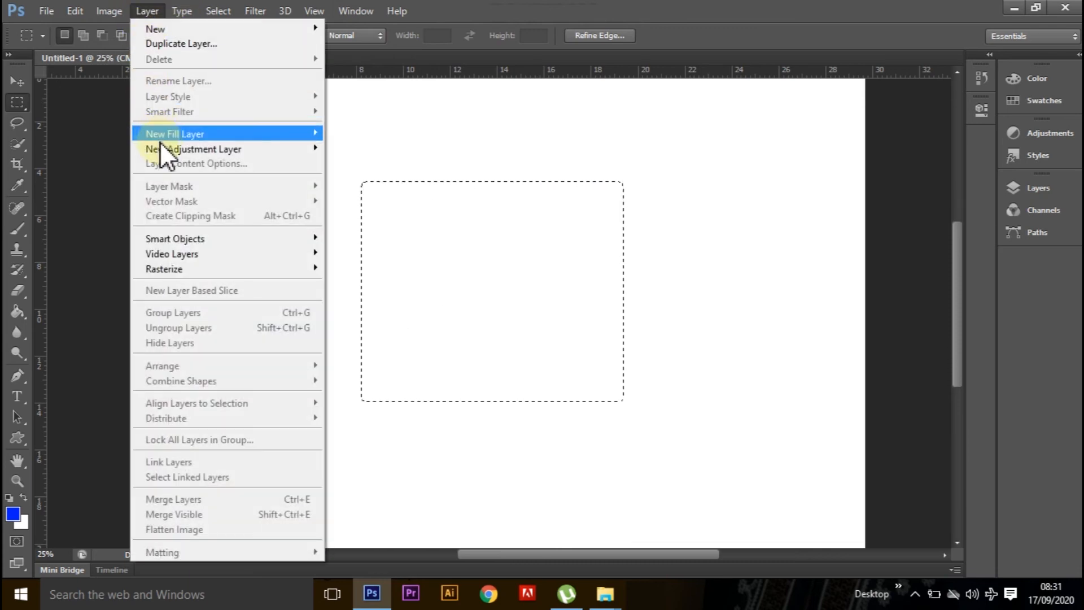
pyautogui.moveTo(171, 135)
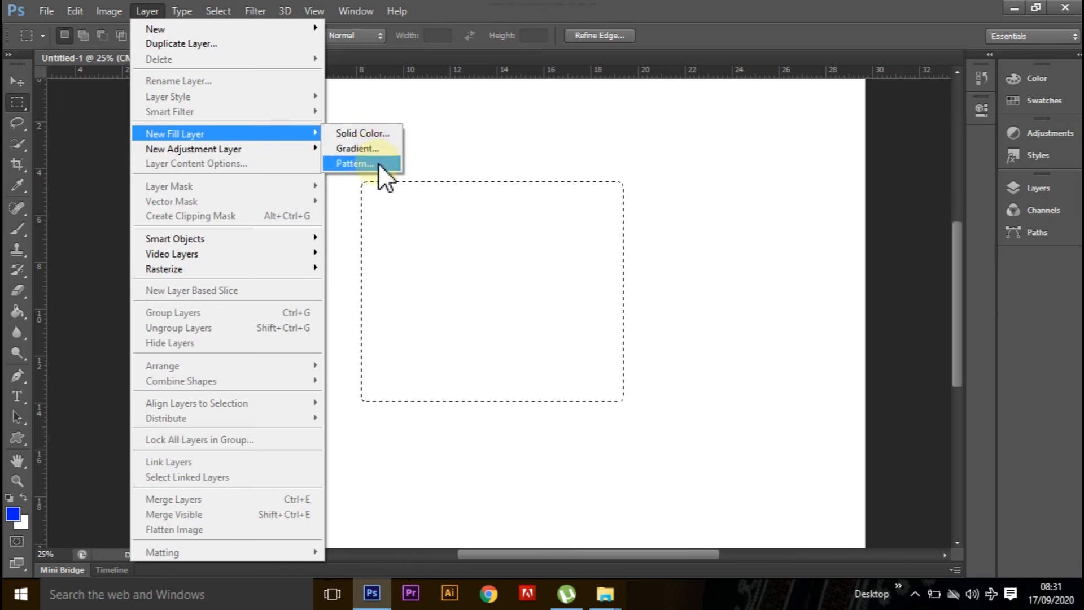
pyautogui.click(375, 131)
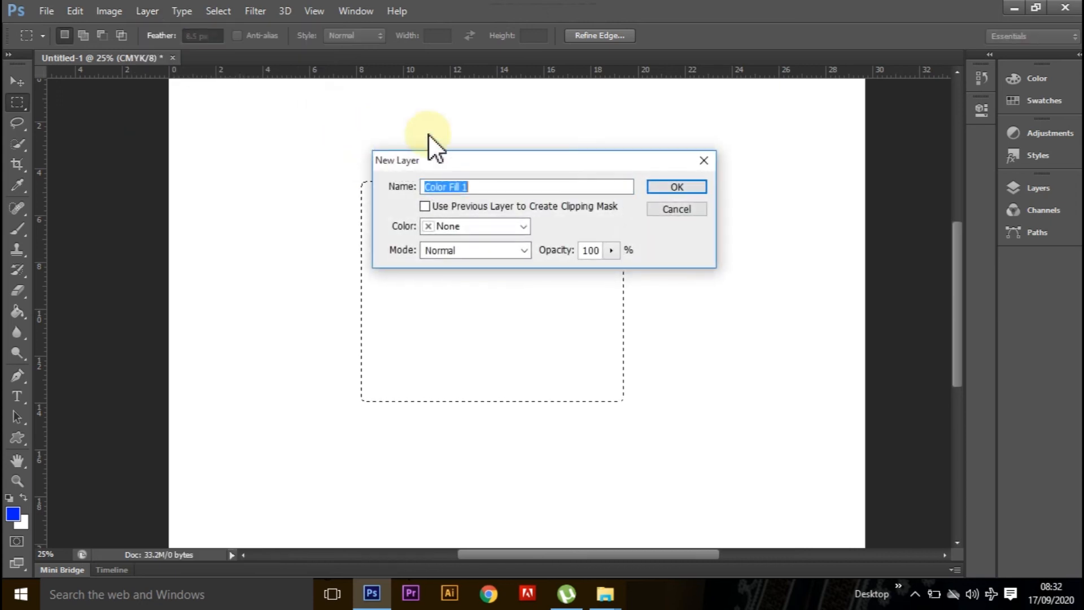
pyautogui.click(671, 188)
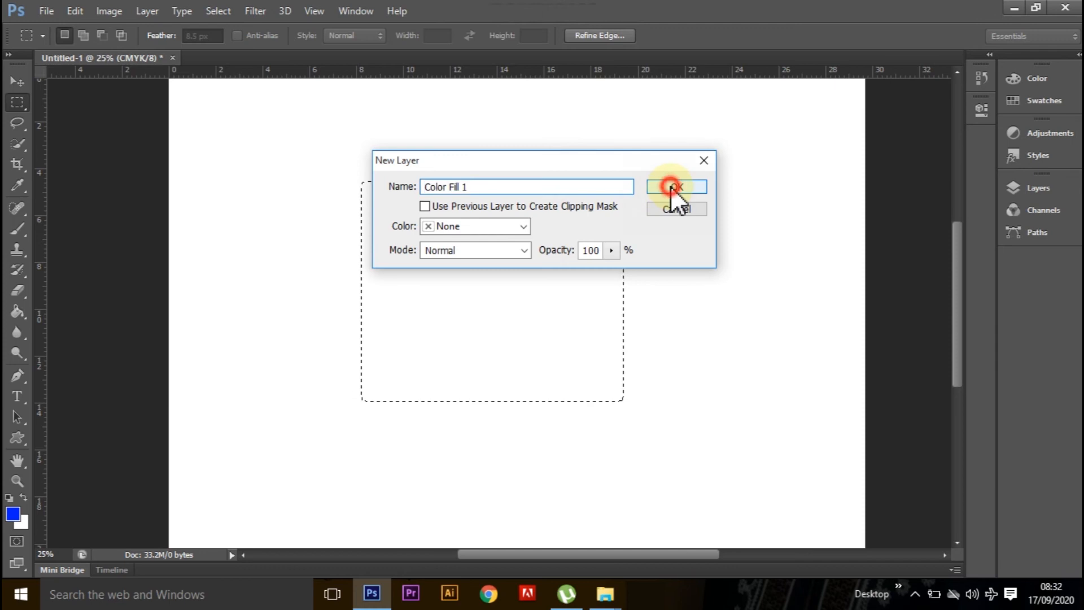
# Try several blue and gray shades for the solid color fill layer, and set its color to bright green 1eff00.
pyautogui.moveTo(659, 145); pyautogui.dragTo(724, 107)
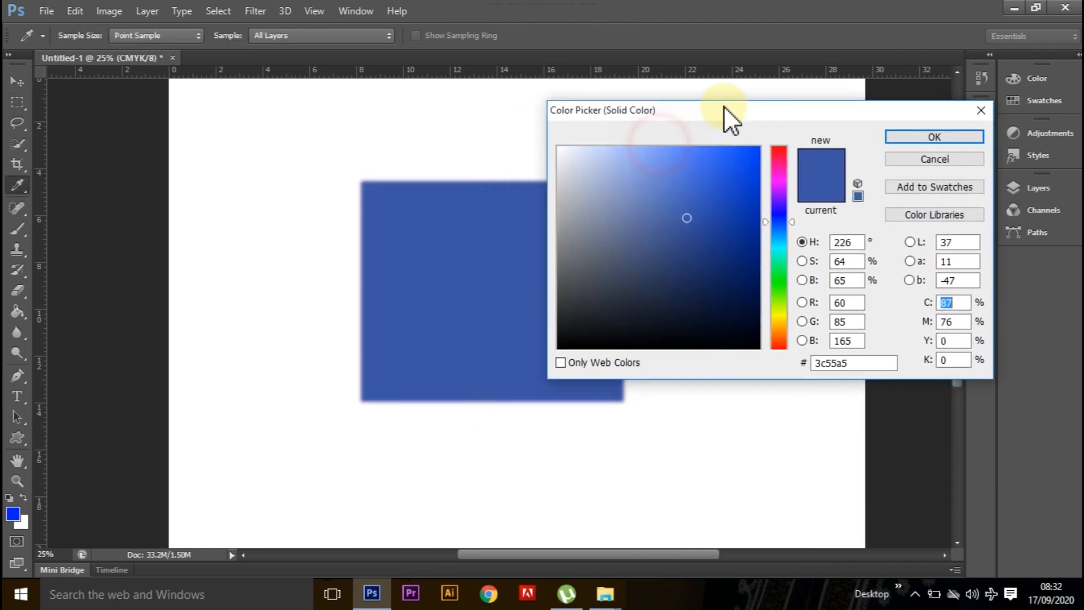
pyautogui.click(748, 157)
pyautogui.click(755, 227)
pyautogui.click(755, 285)
pyautogui.click(726, 322)
pyautogui.click(665, 329)
pyautogui.click(628, 294)
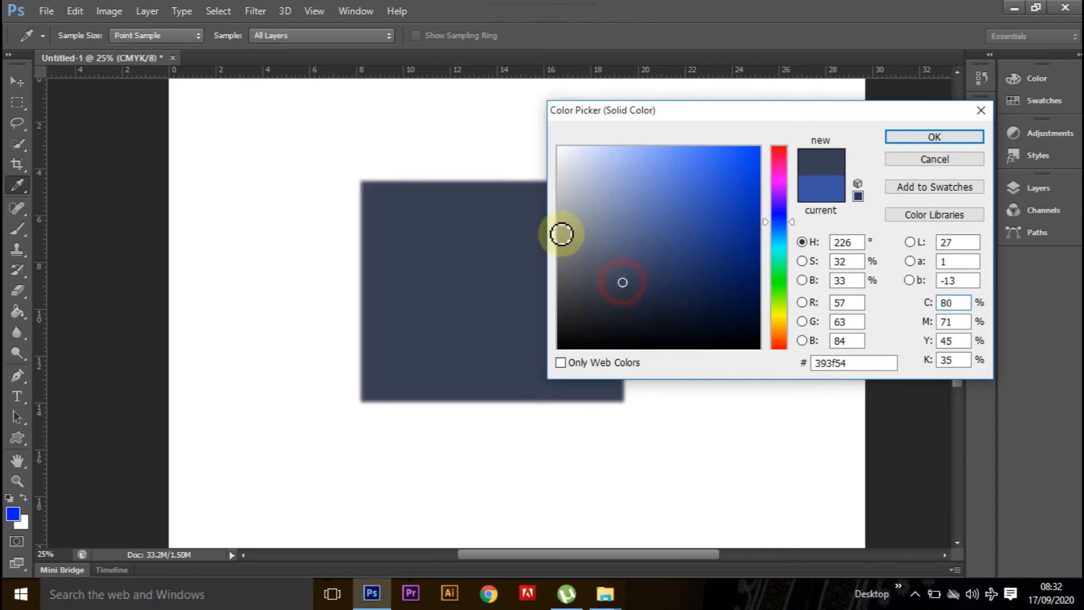
pyautogui.click(567, 208)
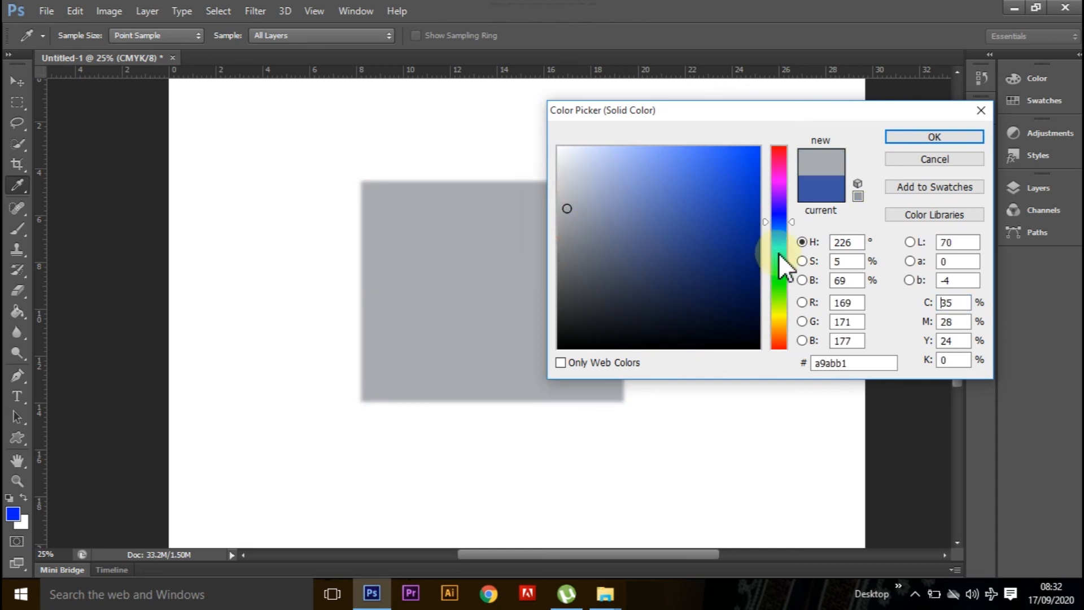
pyautogui.click(784, 285)
pyautogui.moveTo(742, 230); pyautogui.dragTo(773, 135)
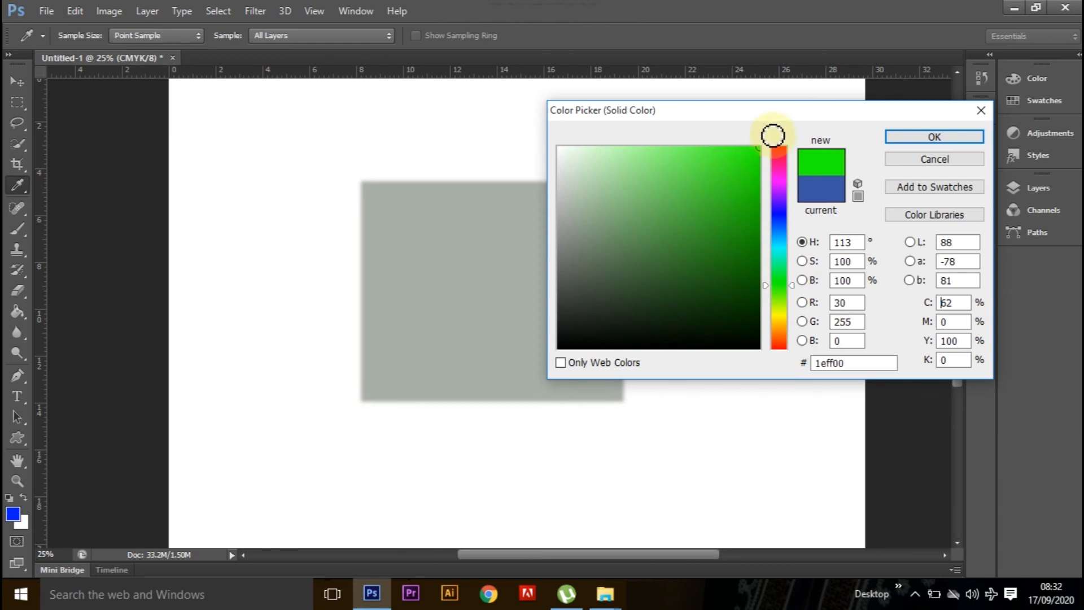
pyautogui.click(918, 136)
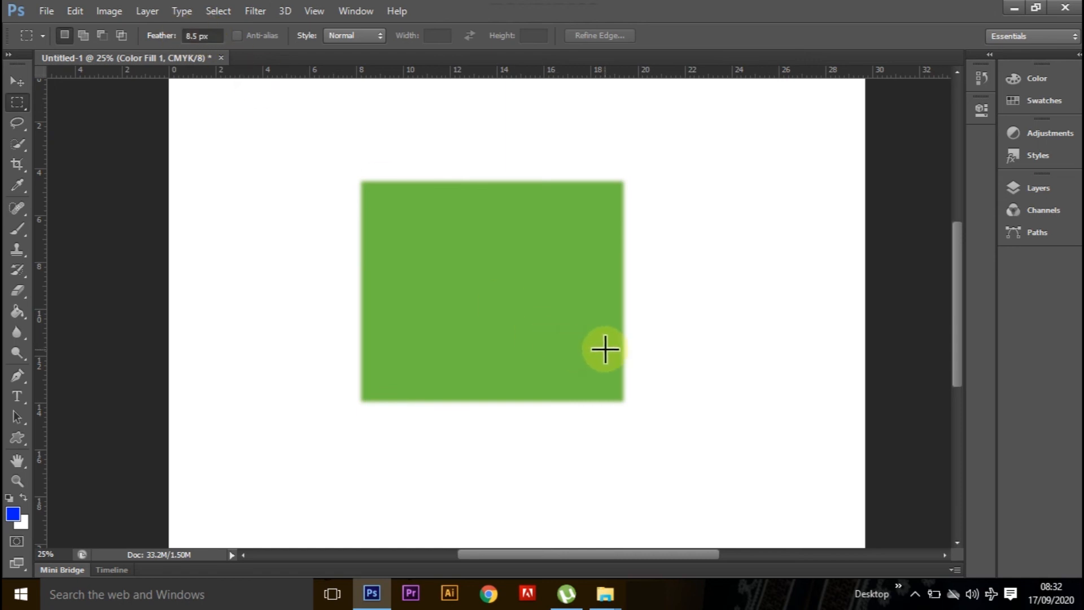
# Undo the green fill layer and clear the feathered rectangular selection.
pyautogui.hotkey('ctrl', 'z')
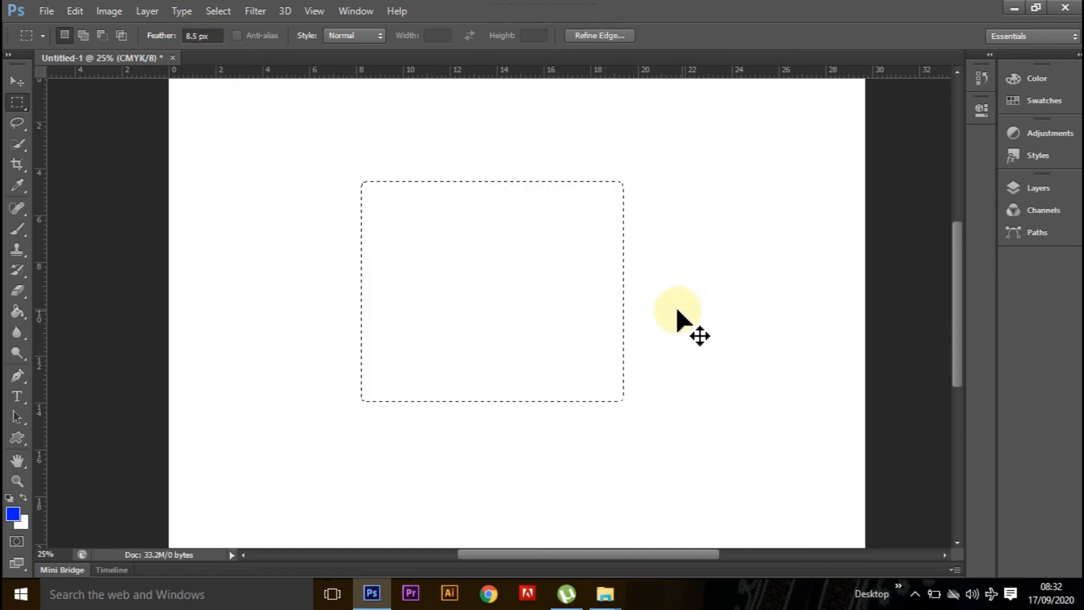
pyautogui.hotkey('ctrl', 'd')
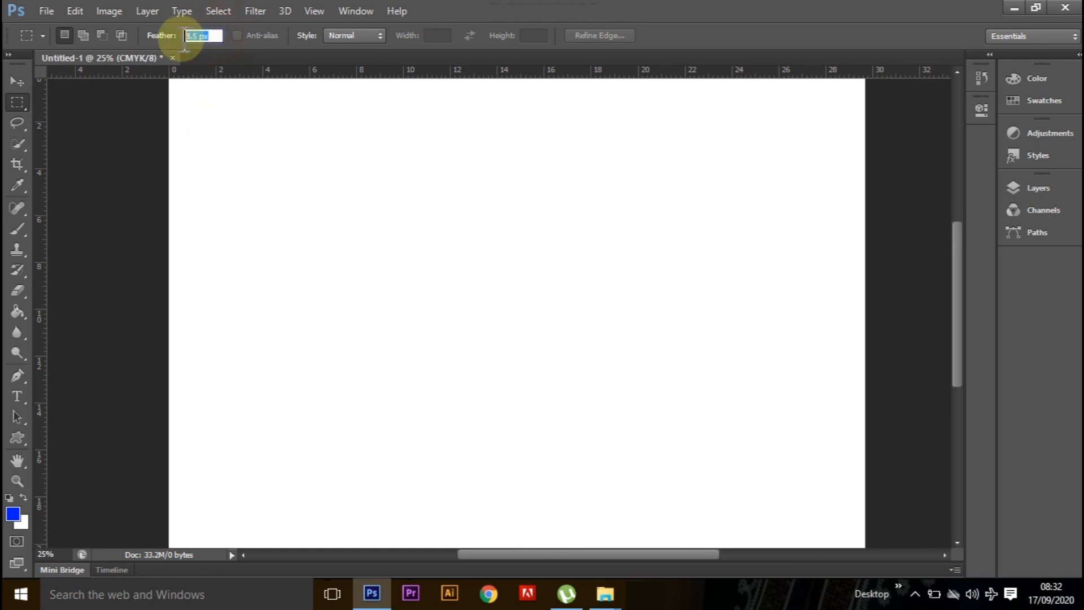
# Set the marquee feather to 0 px and draw a rectangular selection about 12 by 9 cm mid-canvas.
pyautogui.moveTo(165, 41)
pyautogui.mouseDown()
pyautogui.moveTo(115, 45)
pyautogui.moveTo(145, 41)
pyautogui.mouseUp()
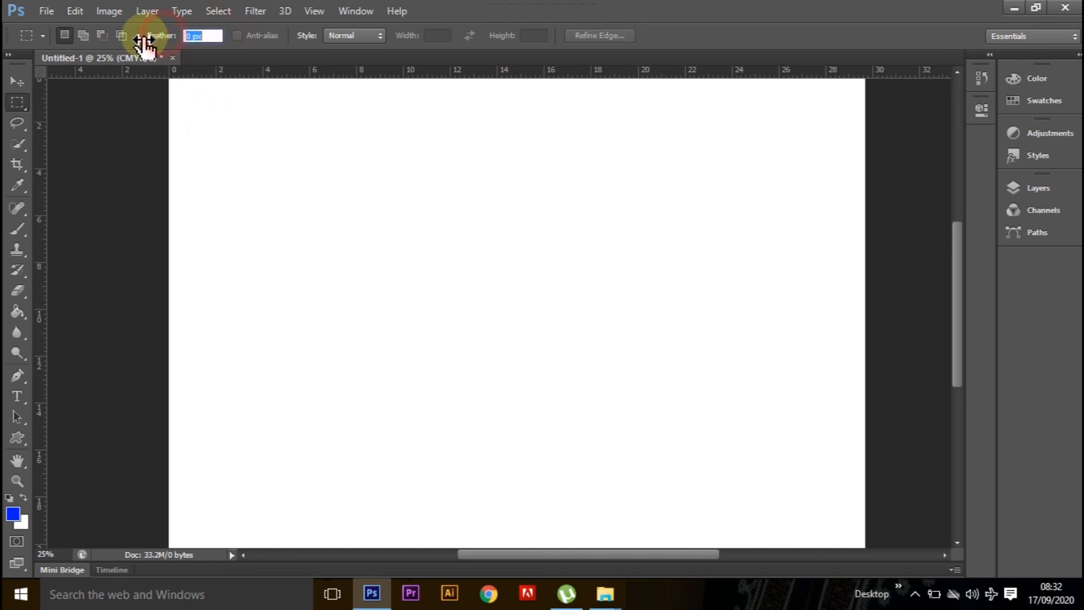
pyautogui.moveTo(330, 199); pyautogui.dragTo(620, 418)
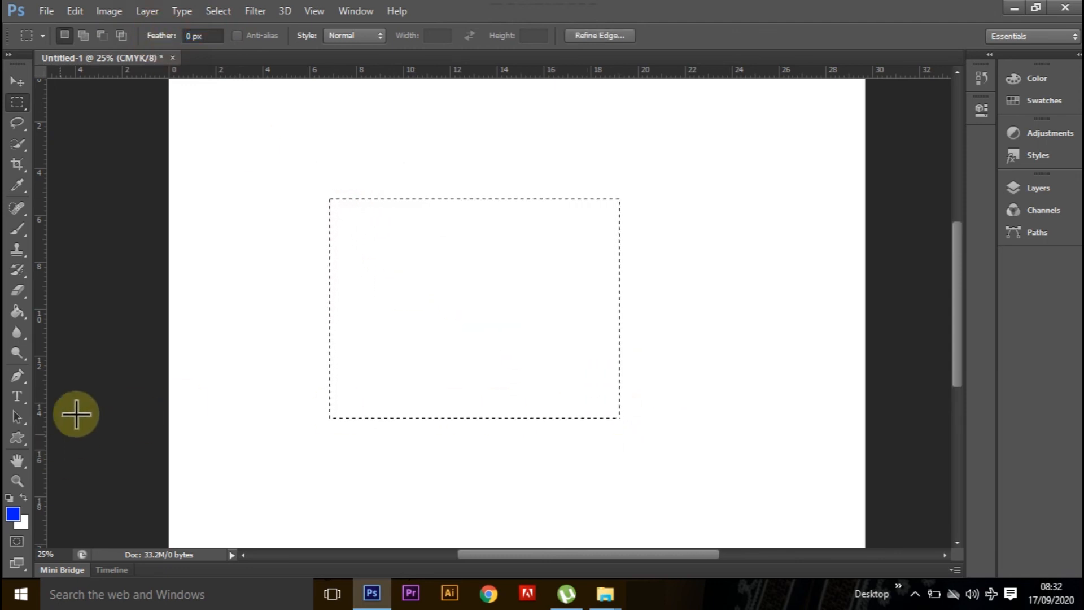
# Create a Solid Color fill layer from the rectangular selection with default layer settings and the dark blue color 002290.
pyautogui.click(144, 12)
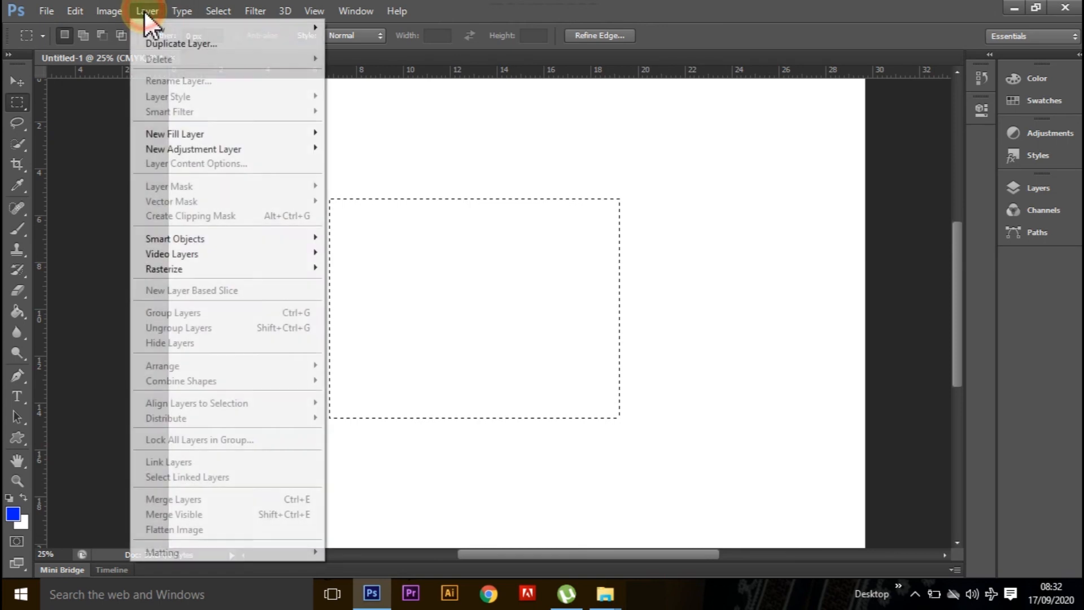
pyautogui.moveTo(213, 145)
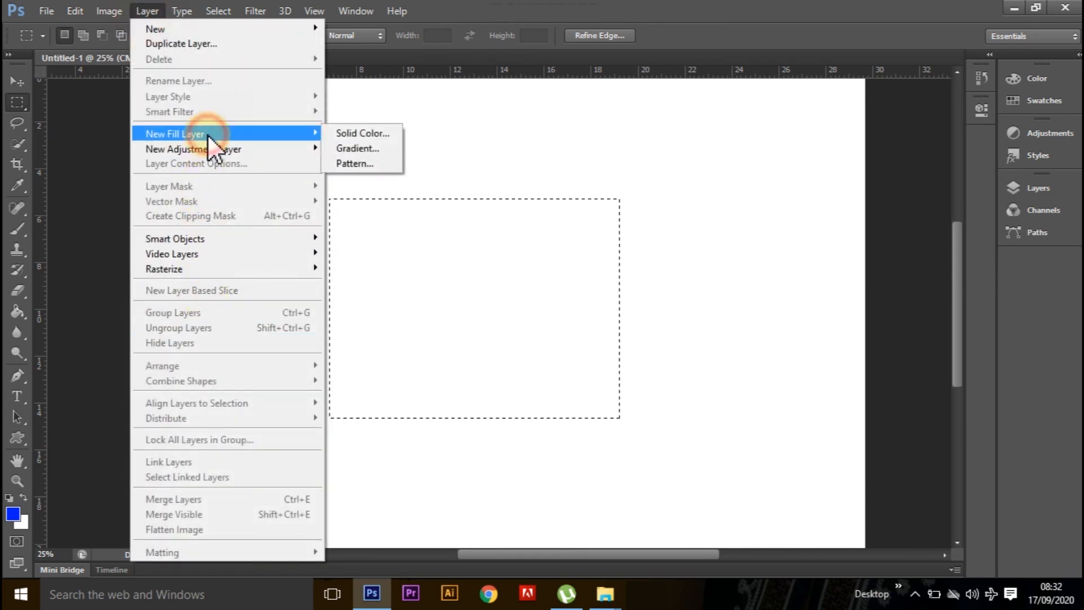
pyautogui.click(365, 133)
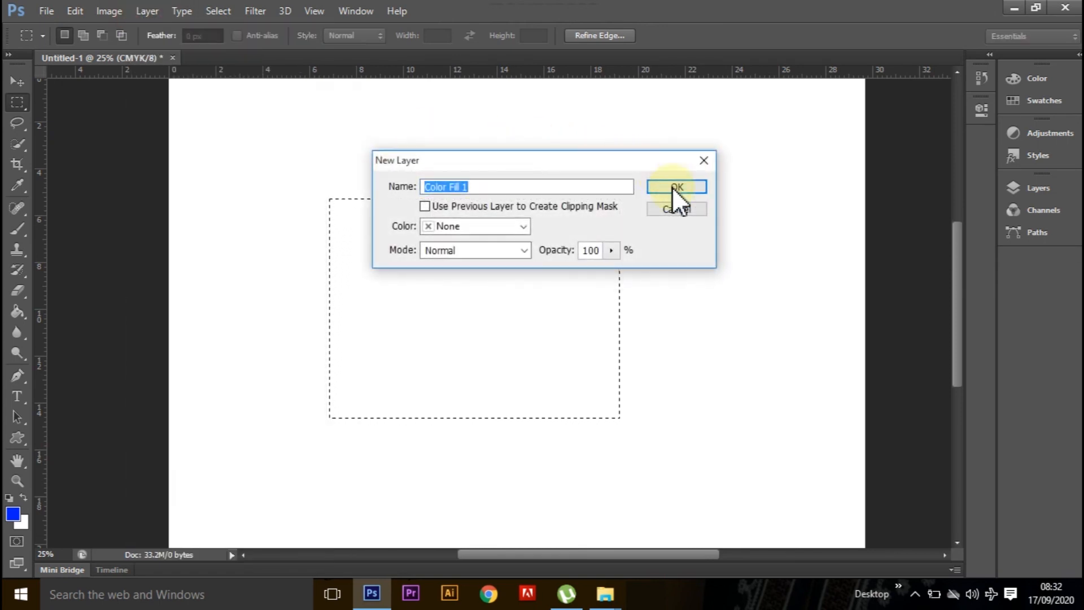
pyautogui.click(677, 187)
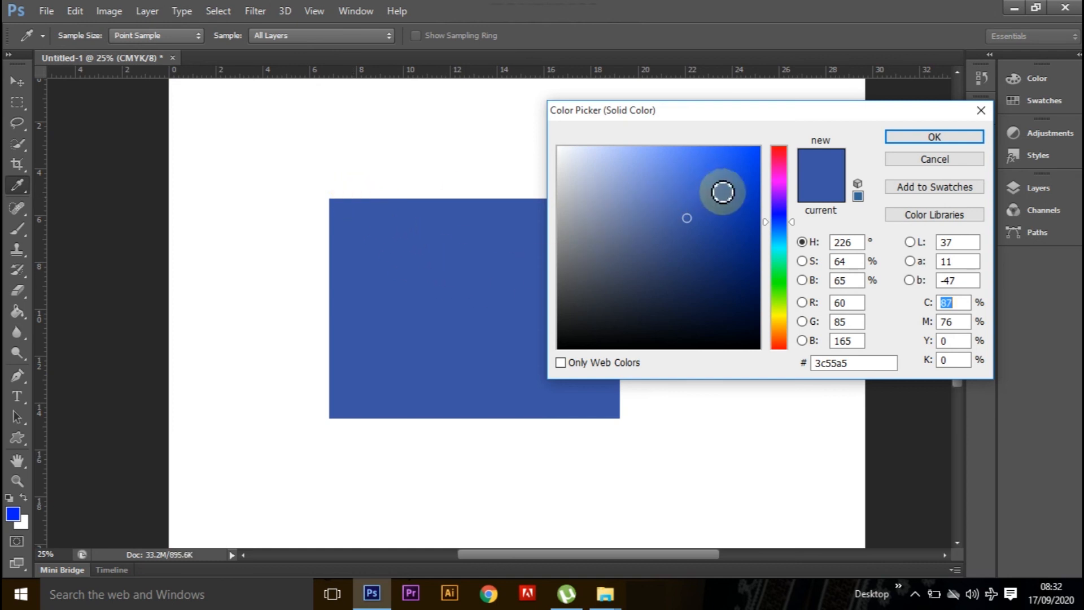
pyautogui.moveTo(785, 108); pyautogui.dragTo(853, 98)
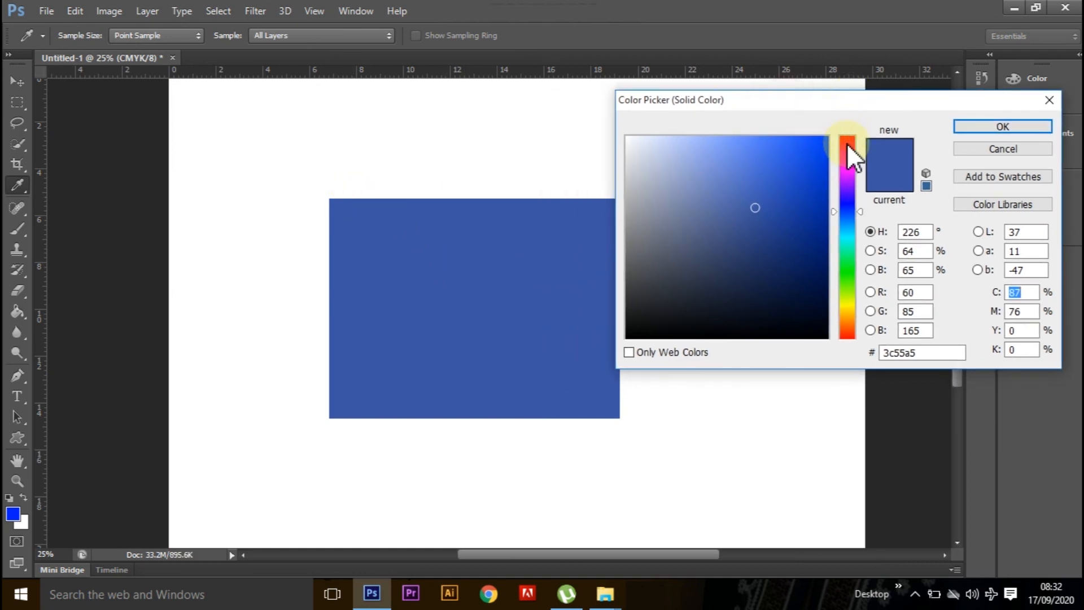
pyautogui.moveTo(819, 201); pyautogui.dragTo(828, 225)
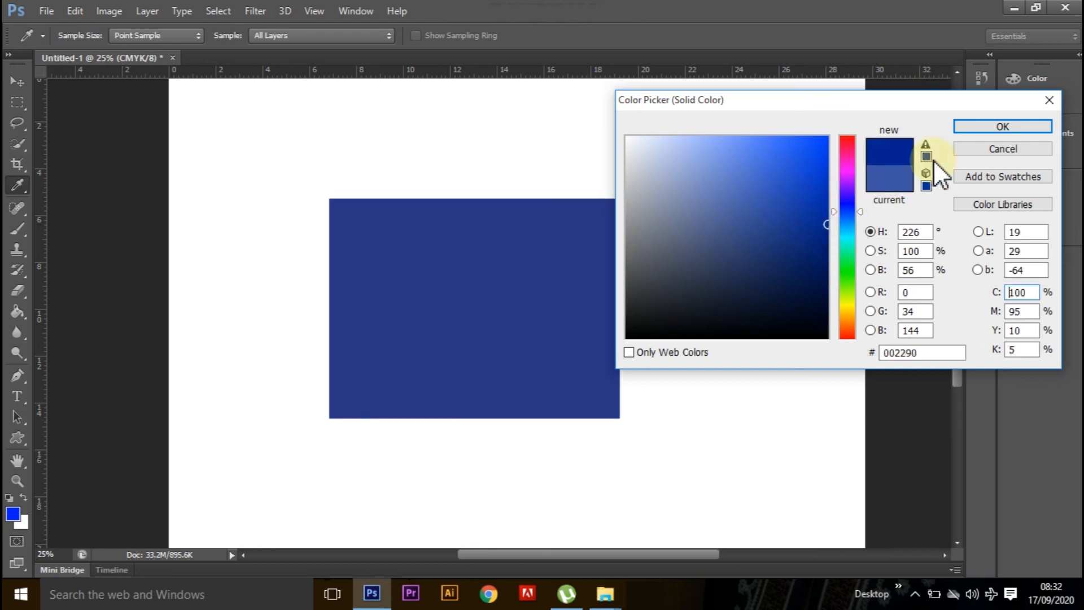
pyautogui.click(974, 125)
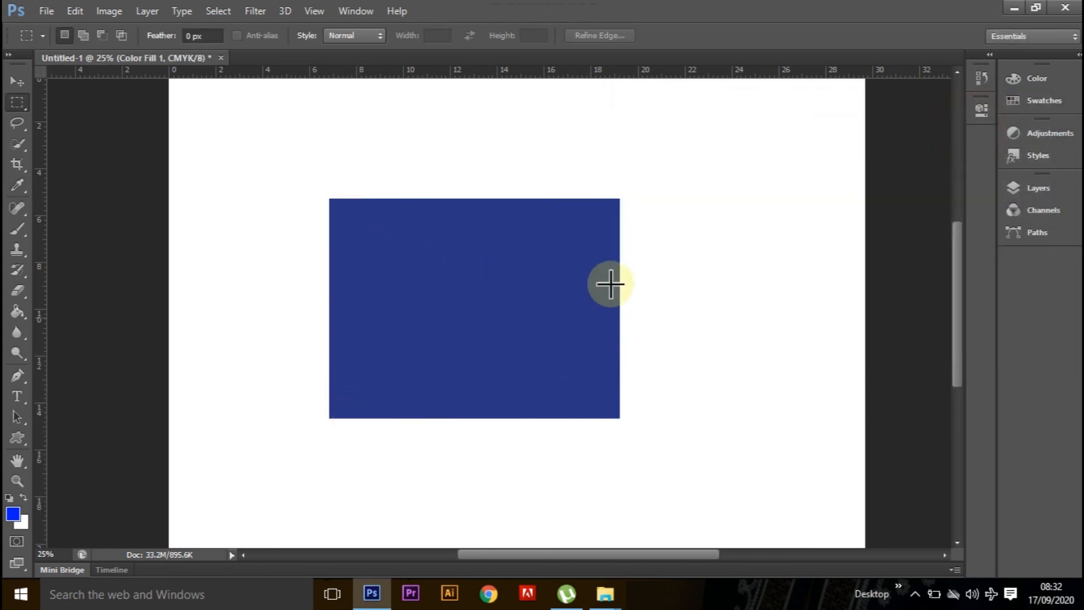